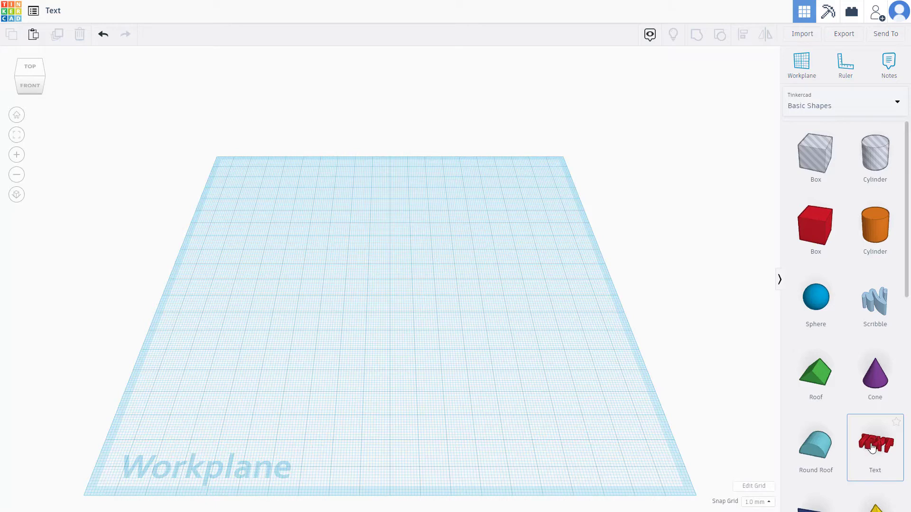
# Place a red 3D Text shape from Basic Shapes near the middle of the workplane
pyautogui.click(872, 447)
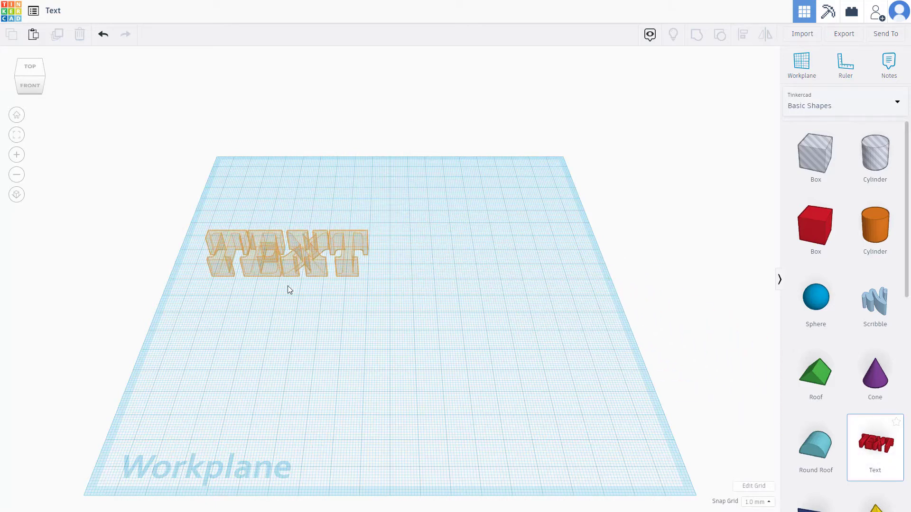
pyautogui.click(365, 250)
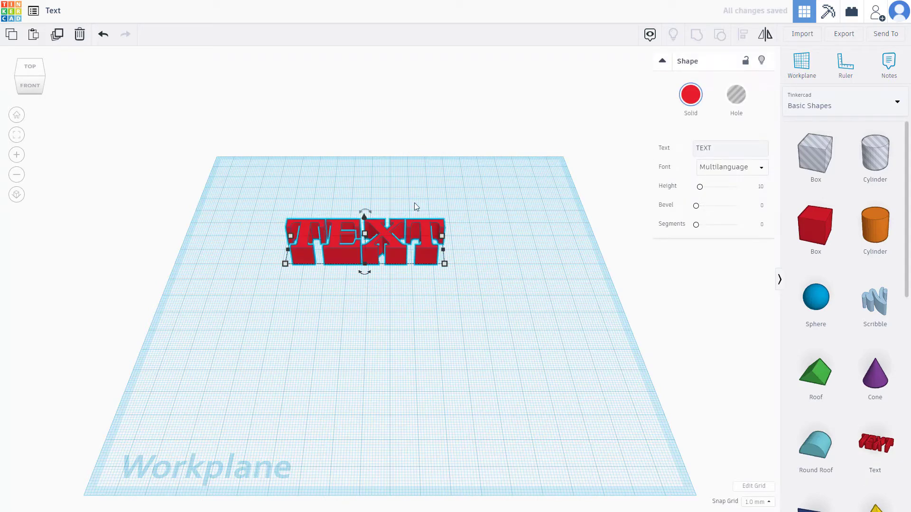
pyautogui.moveTo(425, 207); pyautogui.dragTo(607, 233, button='right')
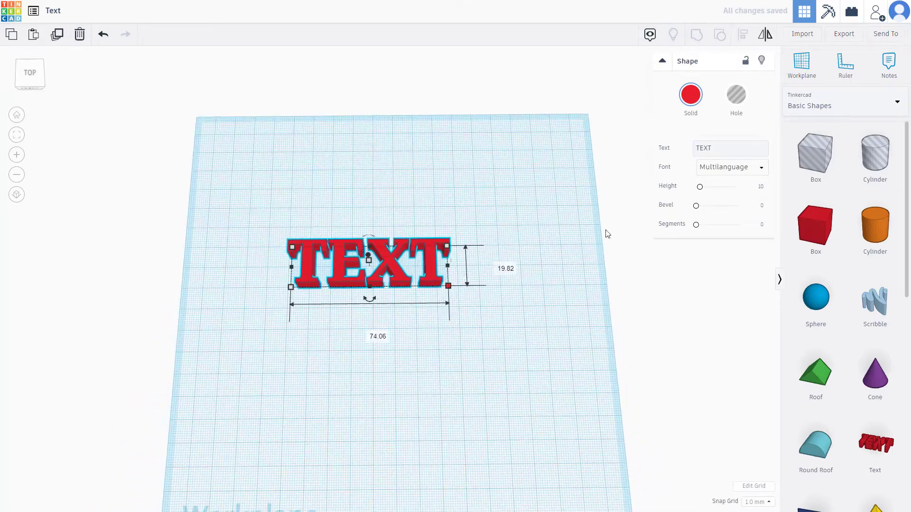
# From the Text and numbers category, place a U, an @ and an 8 beside the TEXT shape
pyautogui.click(828, 106)
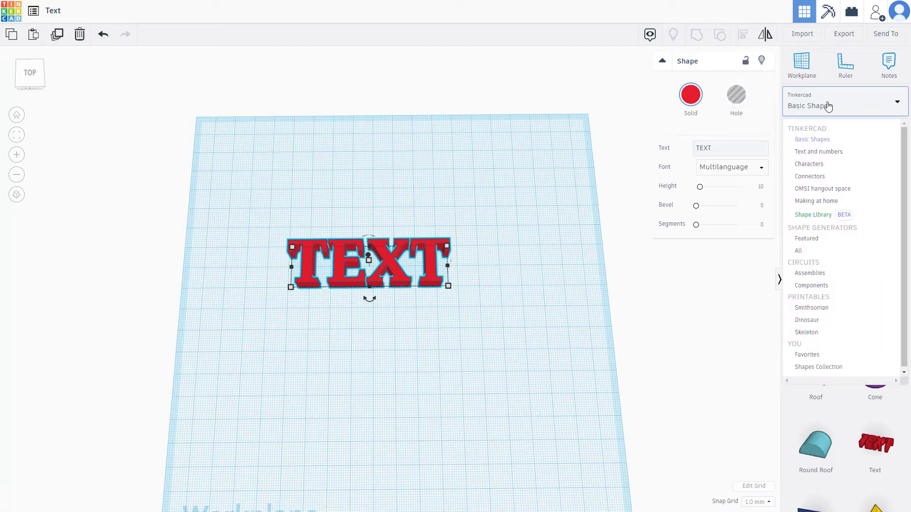
pyautogui.click(819, 151)
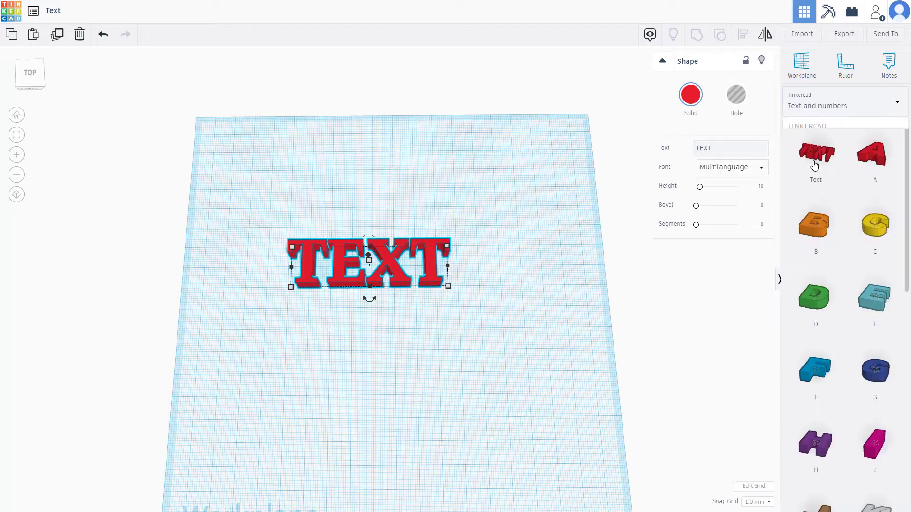
pyautogui.scroll(-5, 886, 211)
pyautogui.scroll(-1, 876, 285)
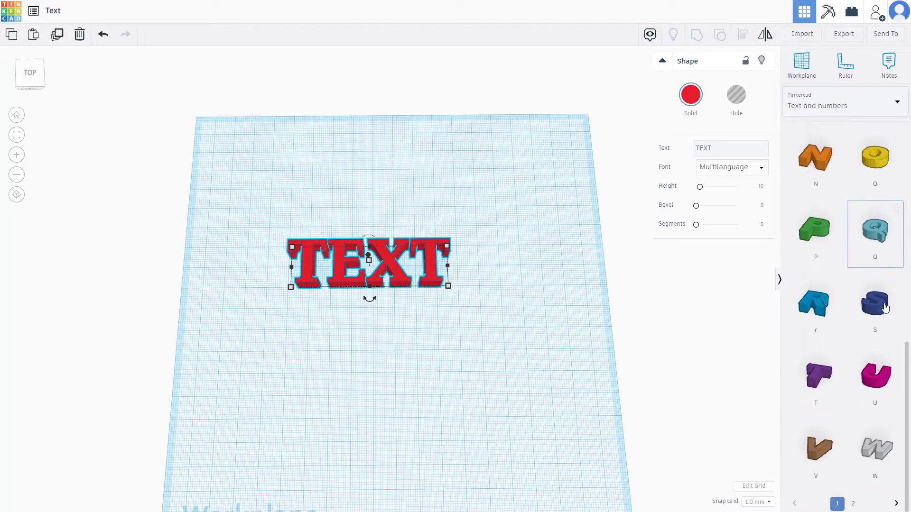
pyautogui.click(872, 381)
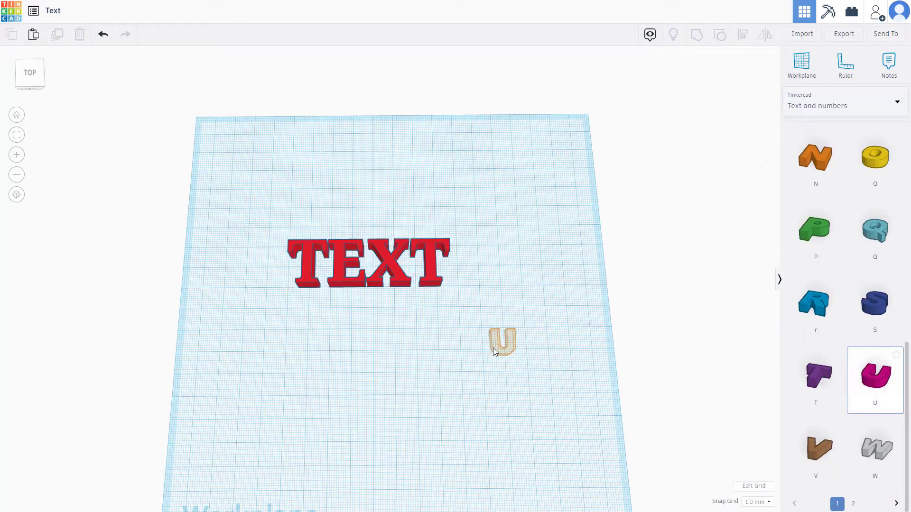
pyautogui.click(463, 353)
pyautogui.click(854, 503)
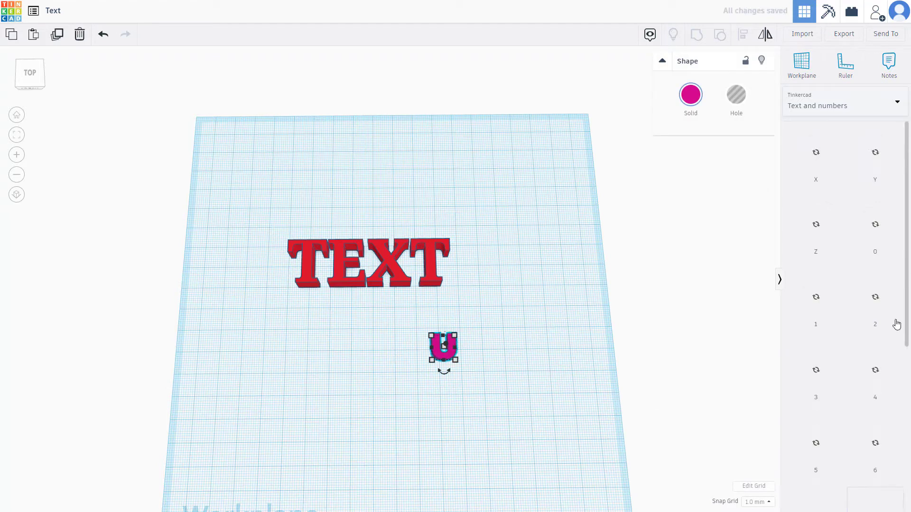
pyautogui.scroll(-3, 865, 347)
pyautogui.click(875, 348)
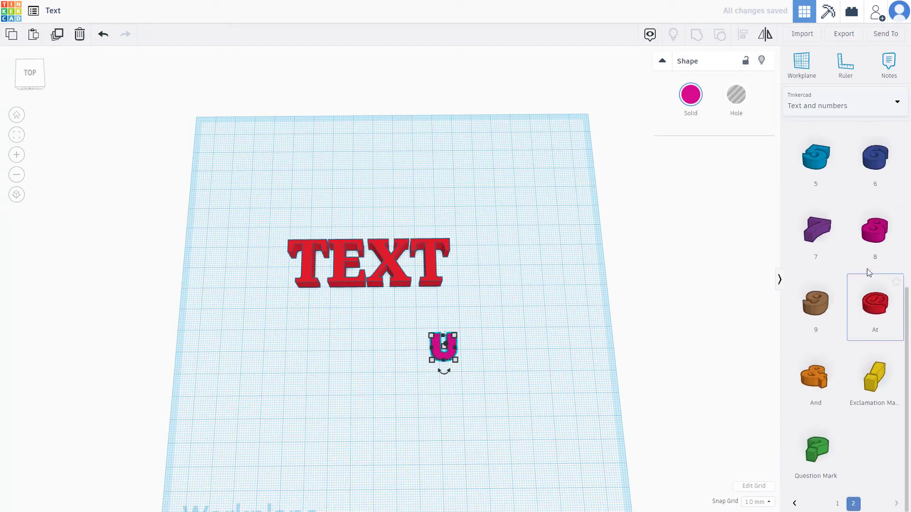
pyautogui.click(521, 370)
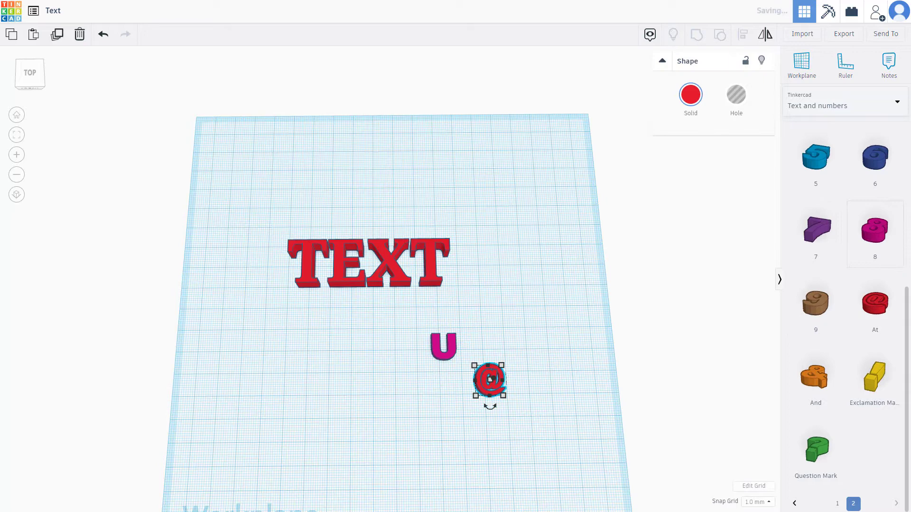
pyautogui.click(874, 234)
pyautogui.click(501, 345)
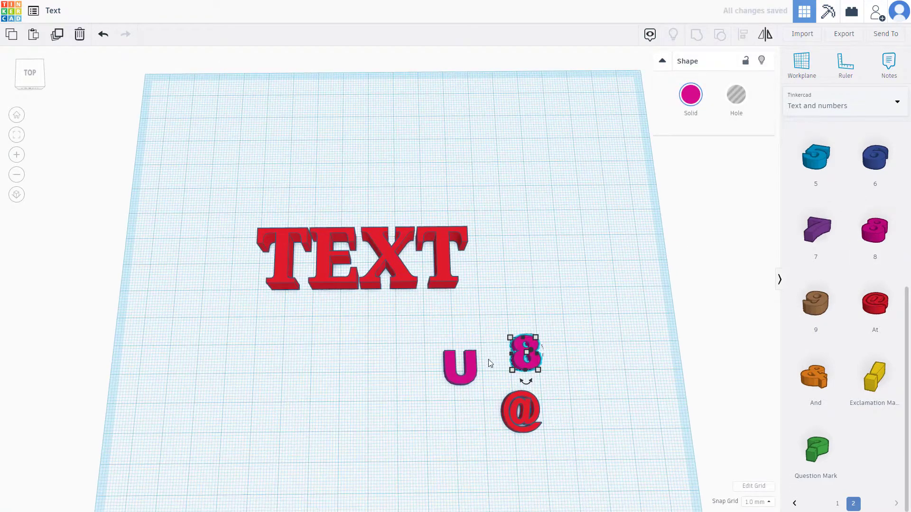
# Box-select the U, 8 and @ together and scale them up with a corner handle
pyautogui.moveTo(500, 347); pyautogui.dragTo(471, 347, button='right')
pyautogui.moveTo(438, 322); pyautogui.dragTo(577, 445)
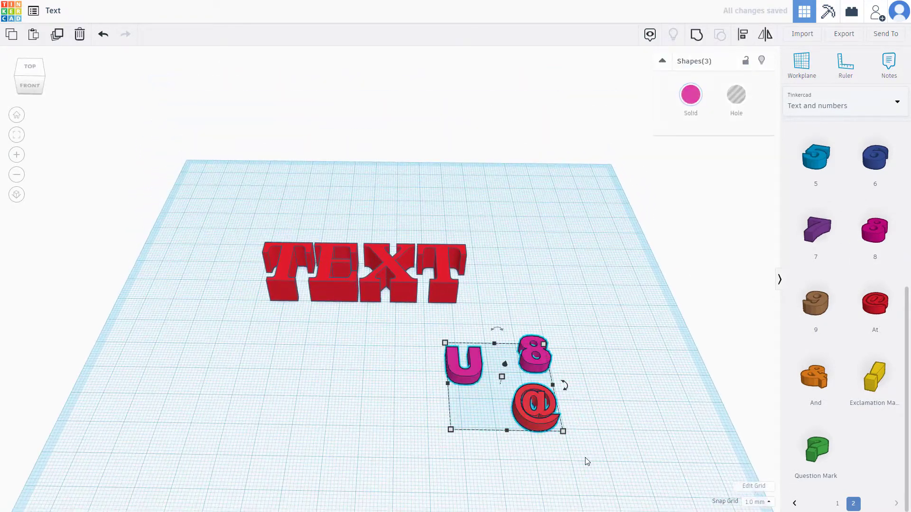
pyautogui.moveTo(546, 347)
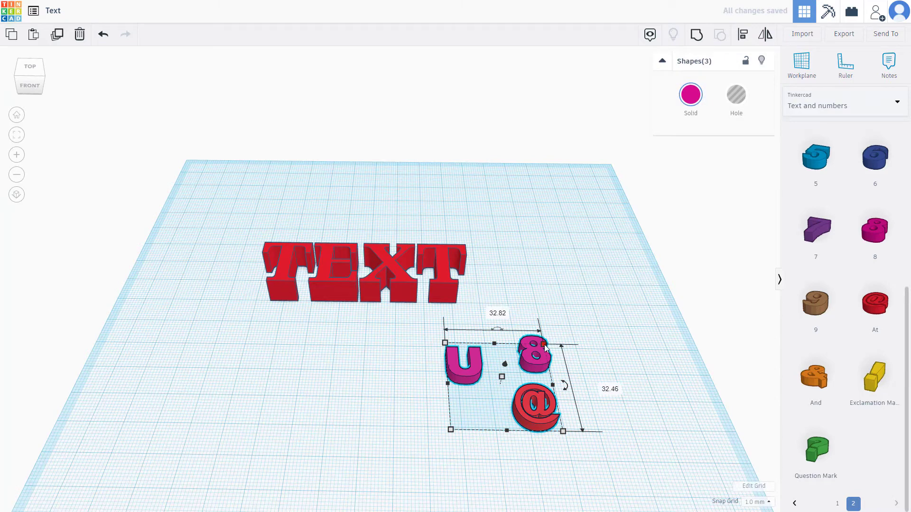
pyautogui.moveTo(545, 345); pyautogui.dragTo(577, 306)
# Delete the U, 8 and @ shapes, then select the remaining TEXT shape
pyautogui.click(634, 278)
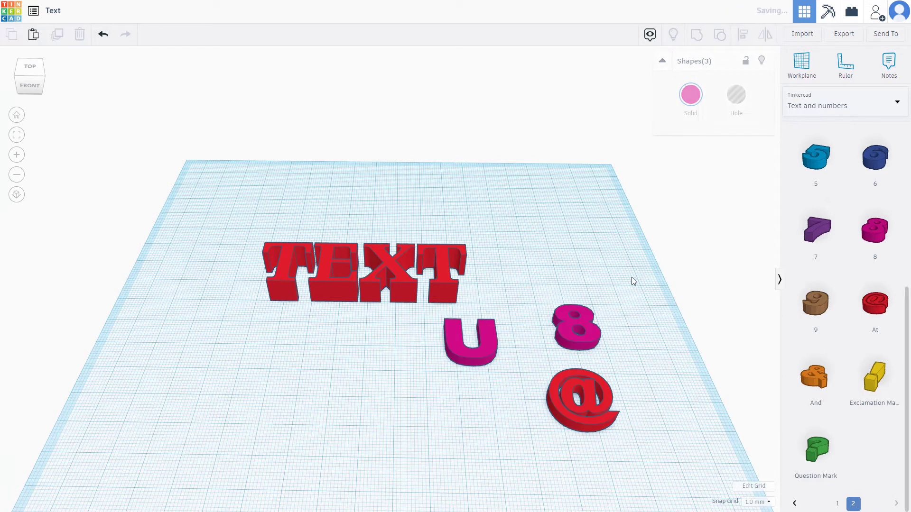
pyautogui.moveTo(634, 278); pyautogui.dragTo(469, 440)
pyautogui.press('Delete')
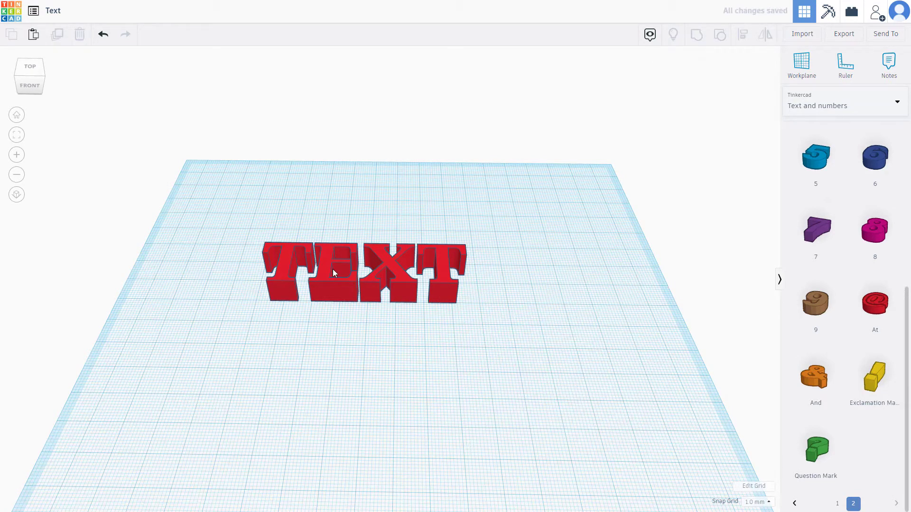
pyautogui.click(365, 294)
pyautogui.scroll(4, 366, 293)
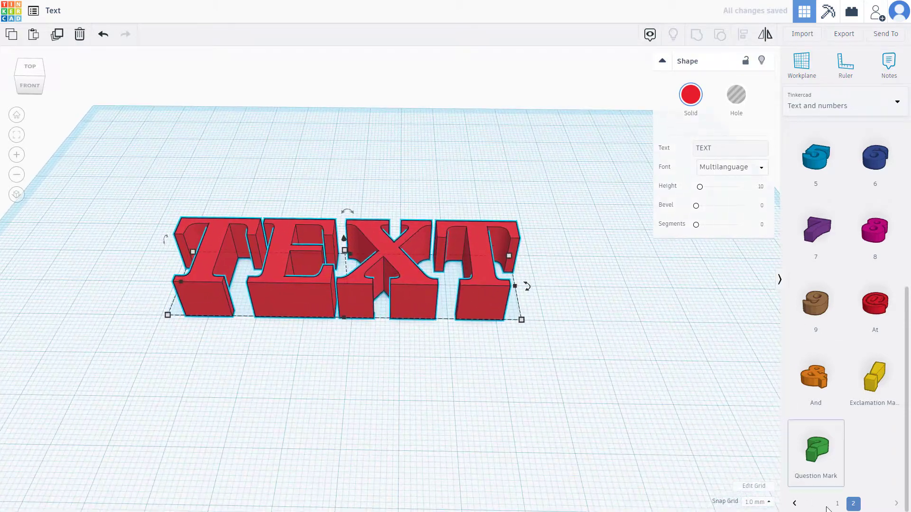
pyautogui.click(838, 504)
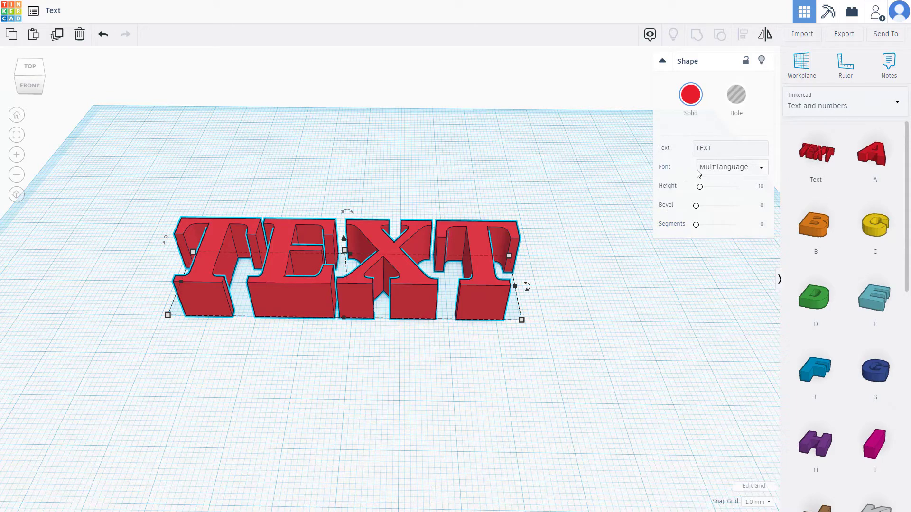
# Replace the shape's text content TEXT with TutorTube
pyautogui.click(709, 149)
pyautogui.moveTo(718, 148); pyautogui.dragTo(692, 147)
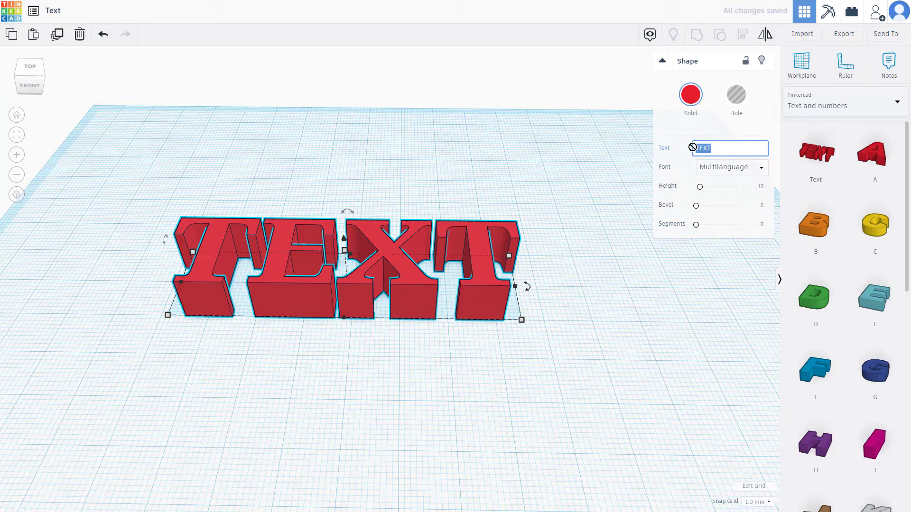
pyautogui.write('Tutor')
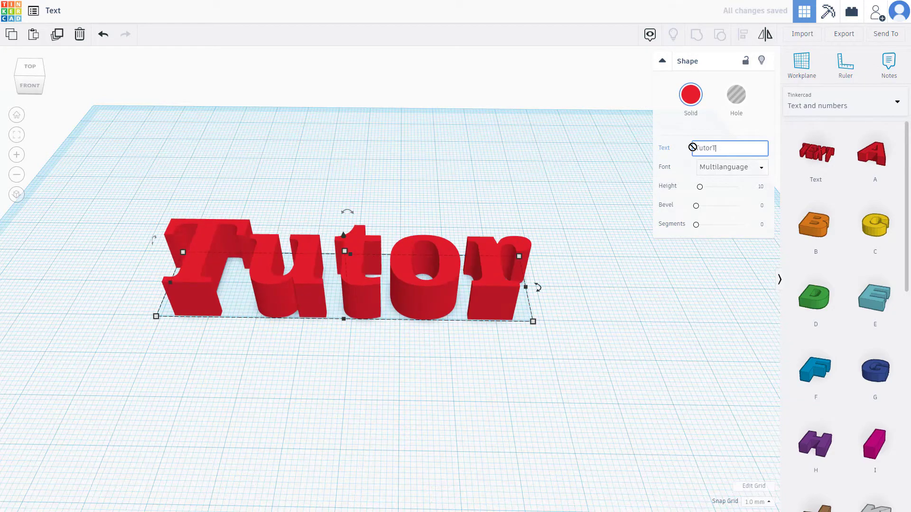
pyautogui.write('Tube')
pyautogui.scroll(-1, 549, 204)
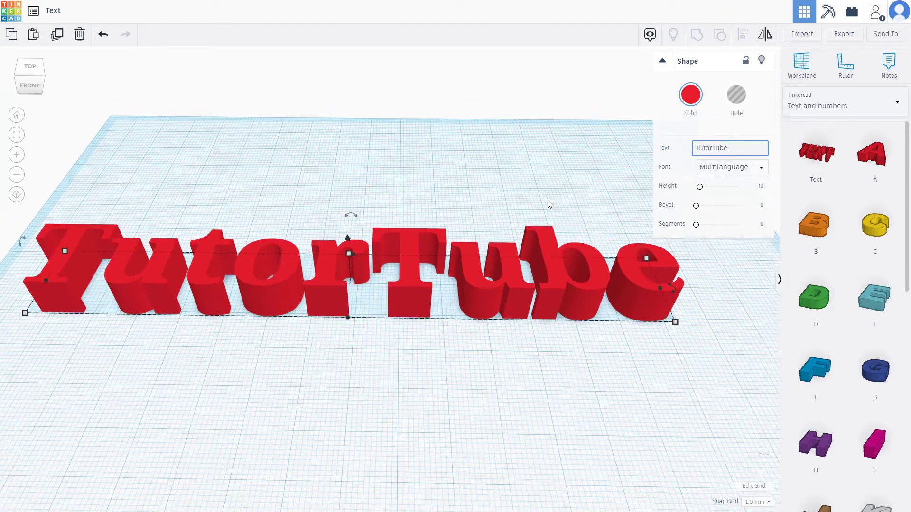
pyautogui.scroll(-1, 548, 206)
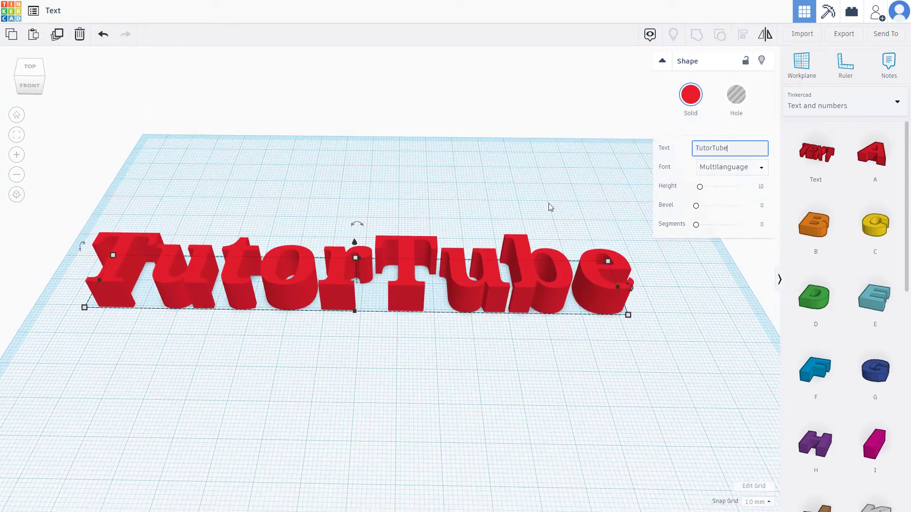
# Recolour the TutorTube text from red to the blue solid preset
pyautogui.click(691, 94)
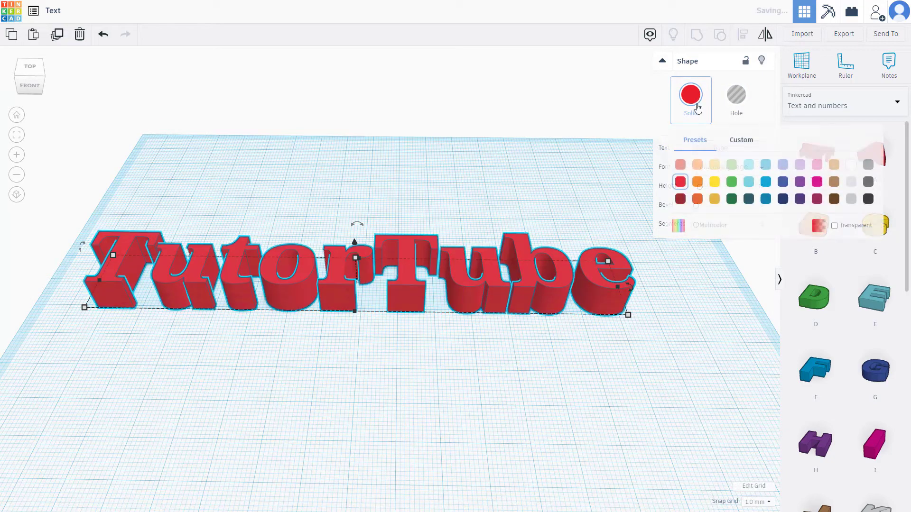
pyautogui.click(766, 182)
pyautogui.moveTo(478, 271); pyautogui.dragTo(519, 220, button='right')
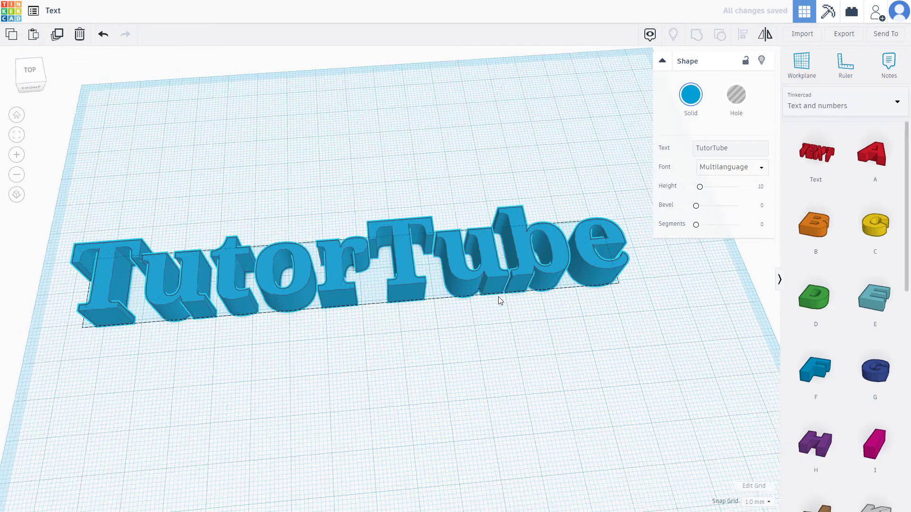
pyautogui.scroll(3, 519, 217)
pyautogui.scroll(3, 517, 222)
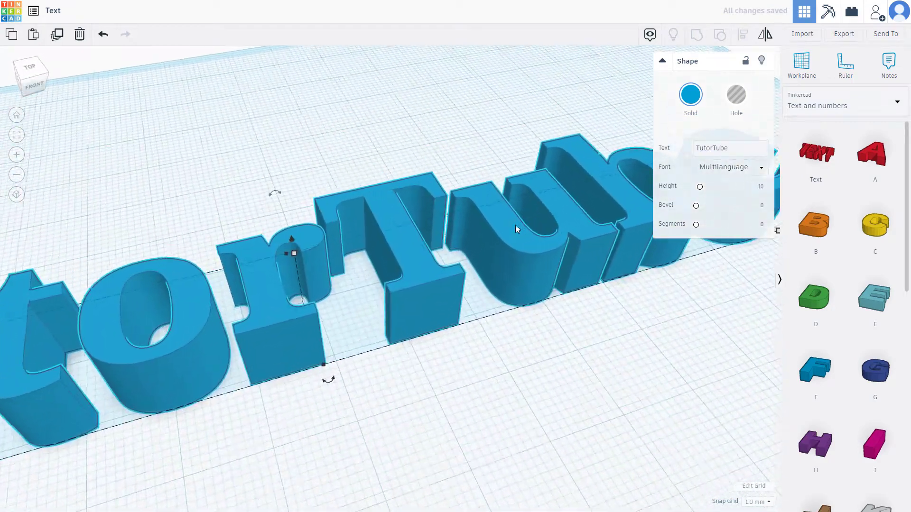
pyautogui.scroll(3, 516, 225)
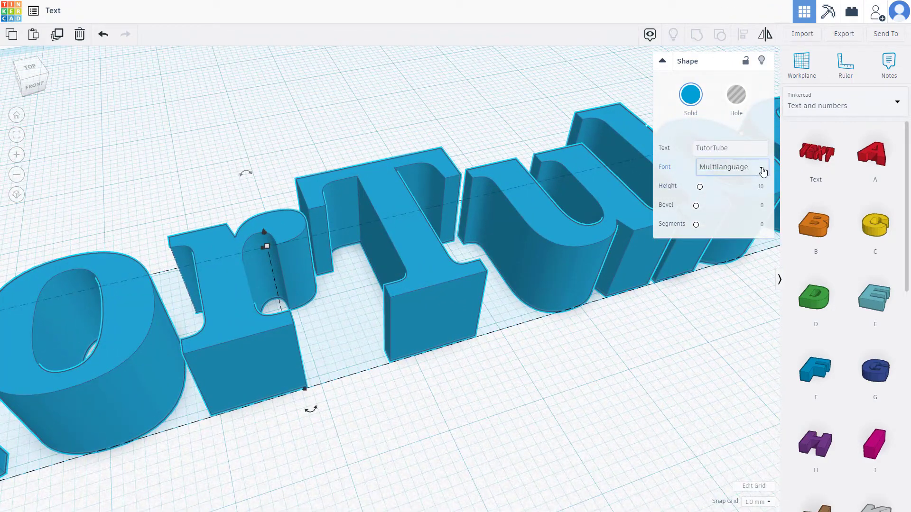
# Try the Sans Mono, Serif and Multilanguage fonts on the text, then settle on Sans
pyautogui.click(763, 169)
pyautogui.click(733, 207)
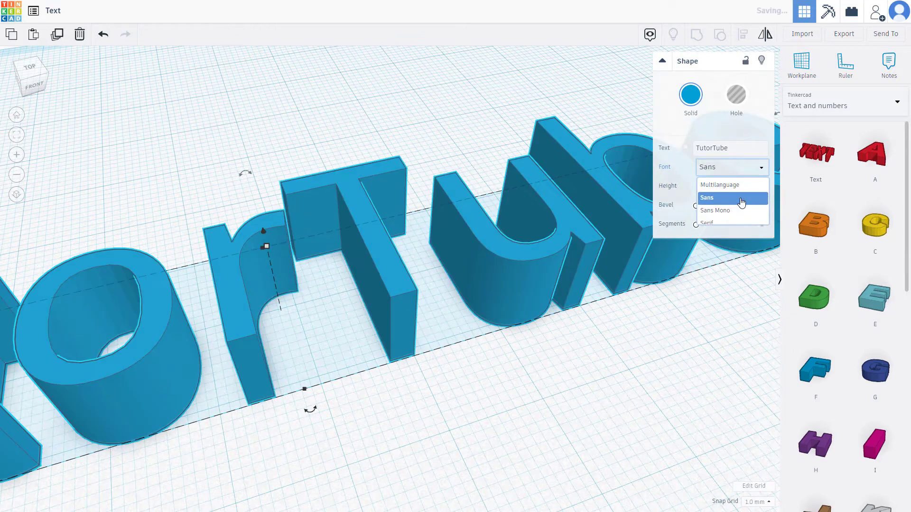
pyautogui.click(762, 170)
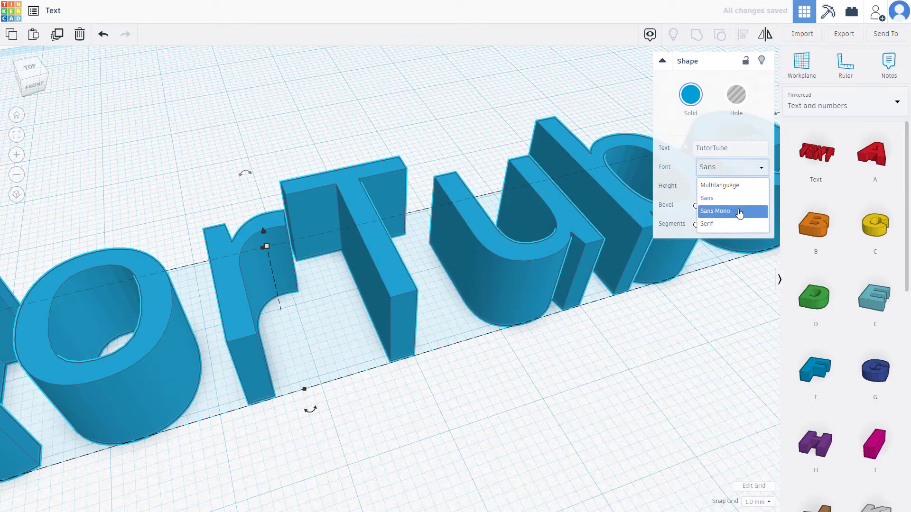
pyautogui.click(733, 213)
pyautogui.click(762, 168)
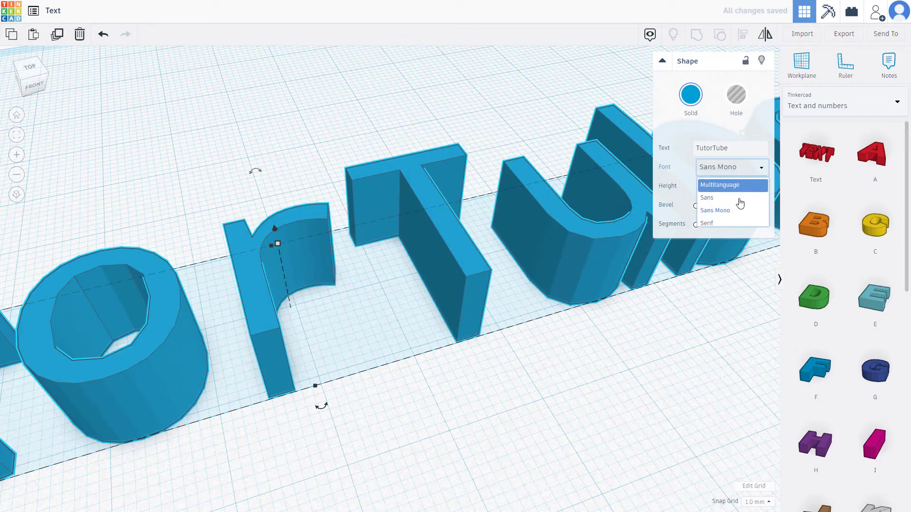
pyautogui.click(733, 224)
pyautogui.click(756, 168)
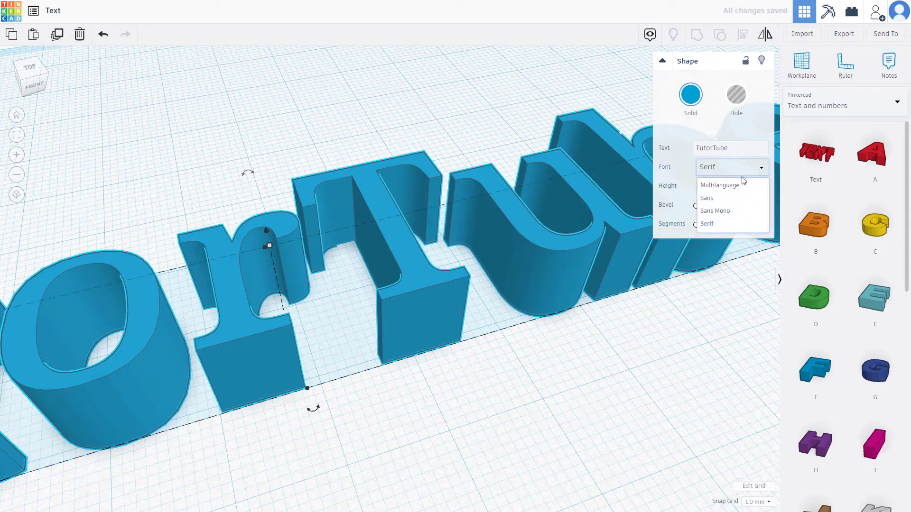
pyautogui.click(734, 184)
pyautogui.click(756, 168)
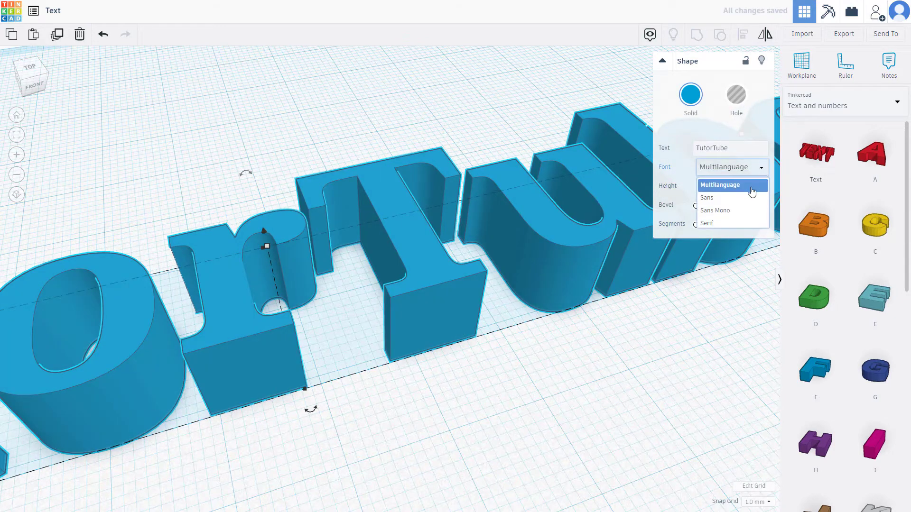
pyautogui.click(734, 193)
pyautogui.scroll(-3, 475, 226)
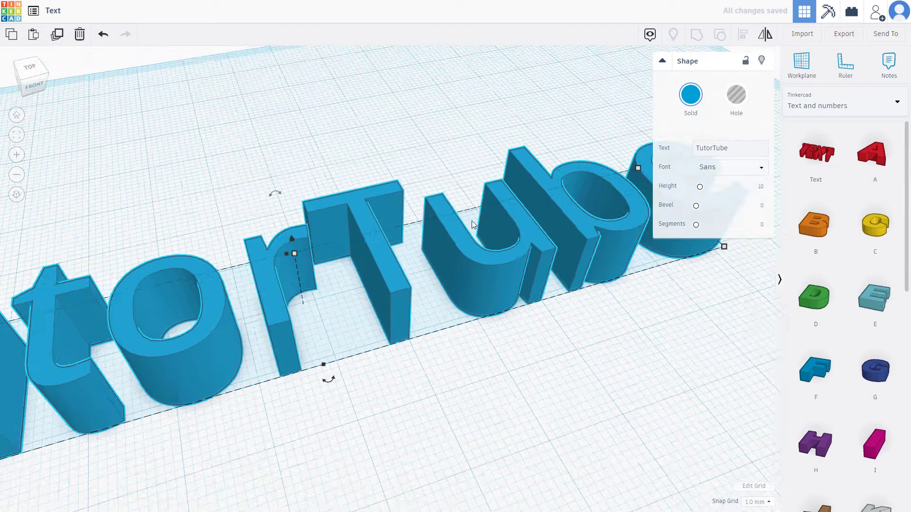
pyautogui.scroll(-3, 491, 235)
pyautogui.scroll(-2, 510, 242)
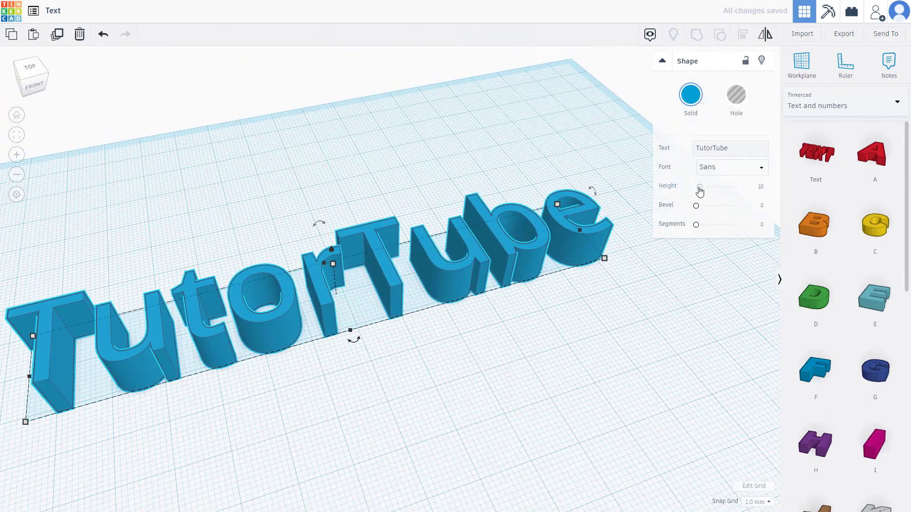
# Raise the letters to height 17.9 and bevel their edges at 0.47
pyautogui.moveTo(698, 187); pyautogui.dragTo(702, 187)
pyautogui.scroll(3, 569, 205)
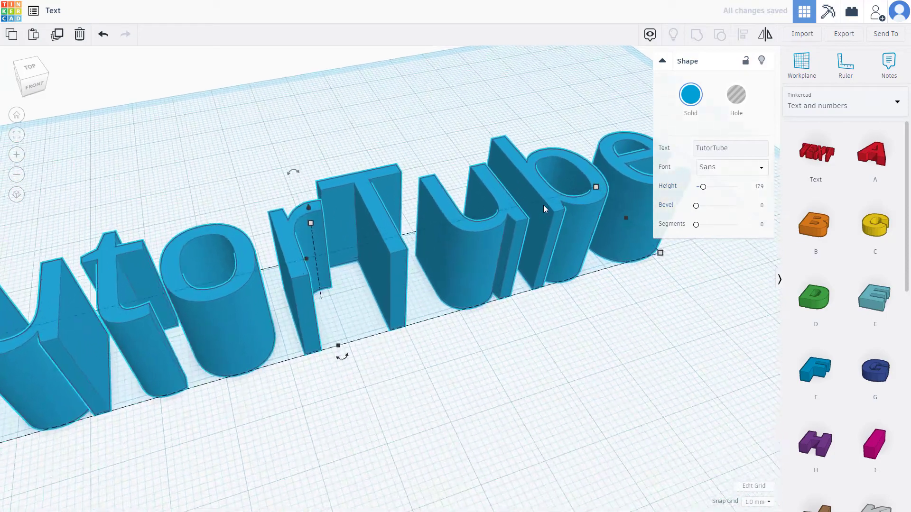
pyautogui.scroll(3, 544, 205)
pyautogui.moveTo(696, 205); pyautogui.dragTo(705, 207)
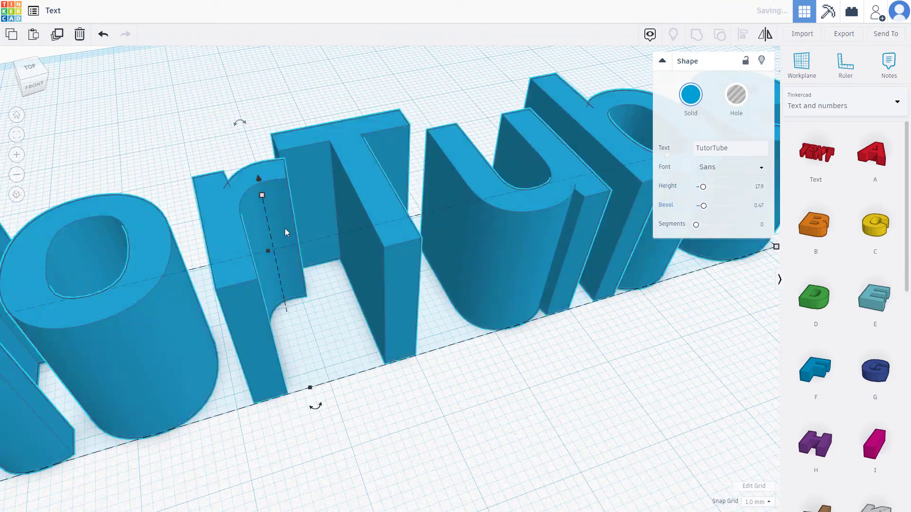
# Preview the bevel smoothing at 0 and 4 segments, then set Segments to 5
pyautogui.moveTo(285, 228); pyautogui.dragTo(320, 300, button='right')
pyautogui.scroll(2, 319, 300)
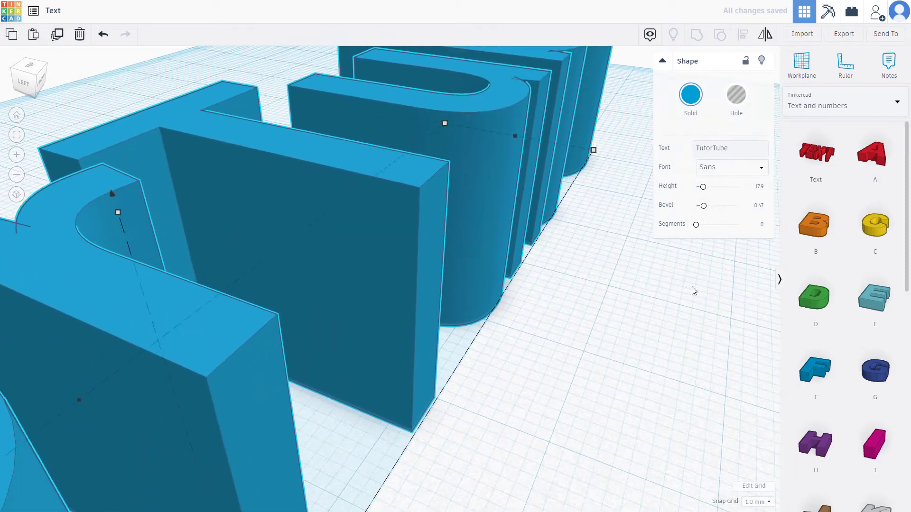
pyautogui.moveTo(696, 224); pyautogui.dragTo(728, 227)
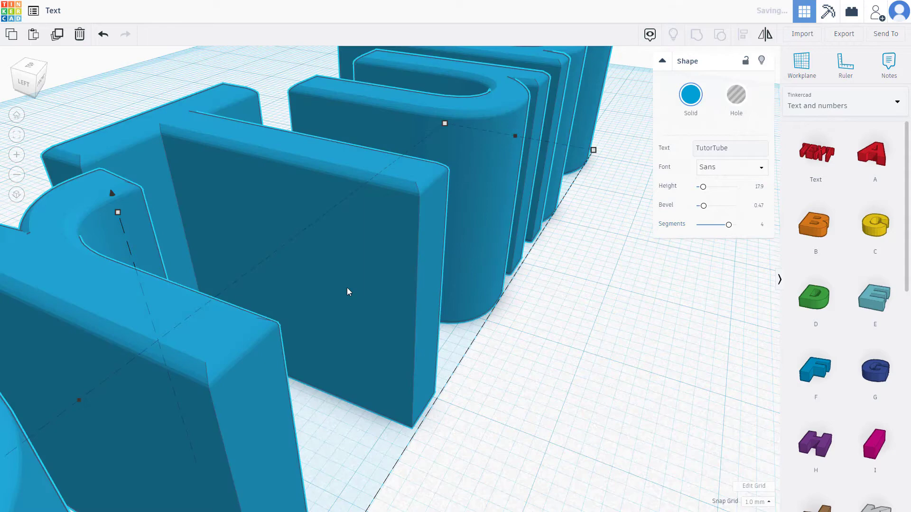
pyautogui.scroll(3, 259, 352)
pyautogui.scroll(2, 259, 352)
pyautogui.scroll(-3, 213, 331)
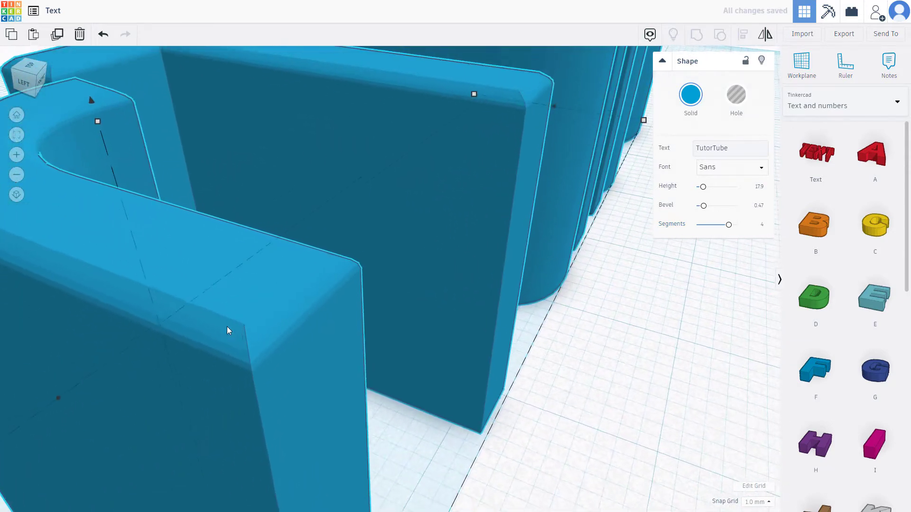
pyautogui.moveTo(729, 225)
pyautogui.mouseDown()
pyautogui.moveTo(695, 226)
pyautogui.moveTo(720, 225)
pyautogui.mouseUp()
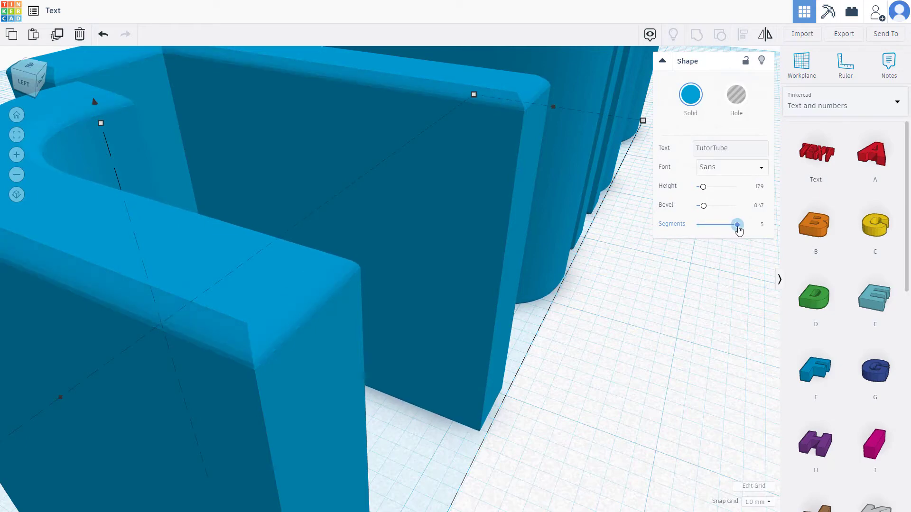
pyautogui.moveTo(739, 227); pyautogui.dragTo(737, 227)
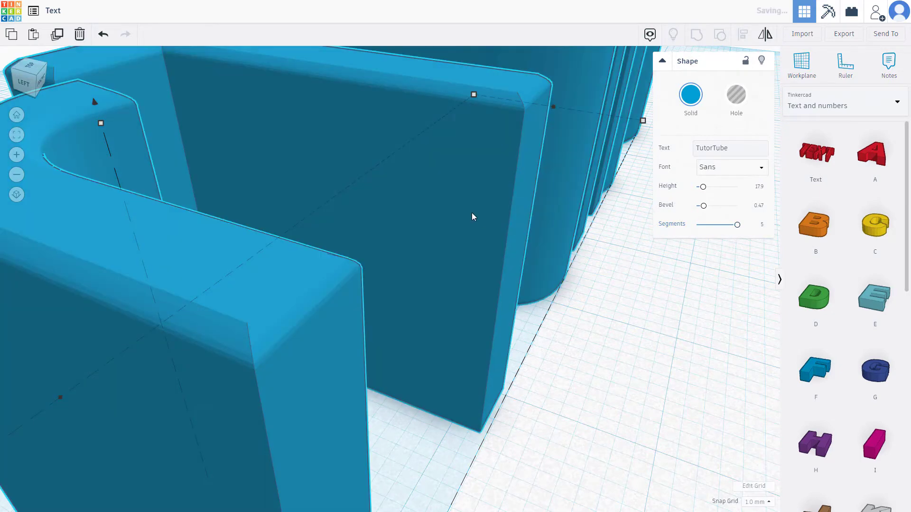
pyautogui.scroll(-5, 472, 213)
pyautogui.moveTo(493, 275)
pyautogui.mouseDown(button='right')
pyautogui.moveTo(443, 353)
pyautogui.moveTo(349, 298)
pyautogui.moveTo(549, 327)
pyautogui.mouseUp(button='right')
pyautogui.scroll(4, 549, 327)
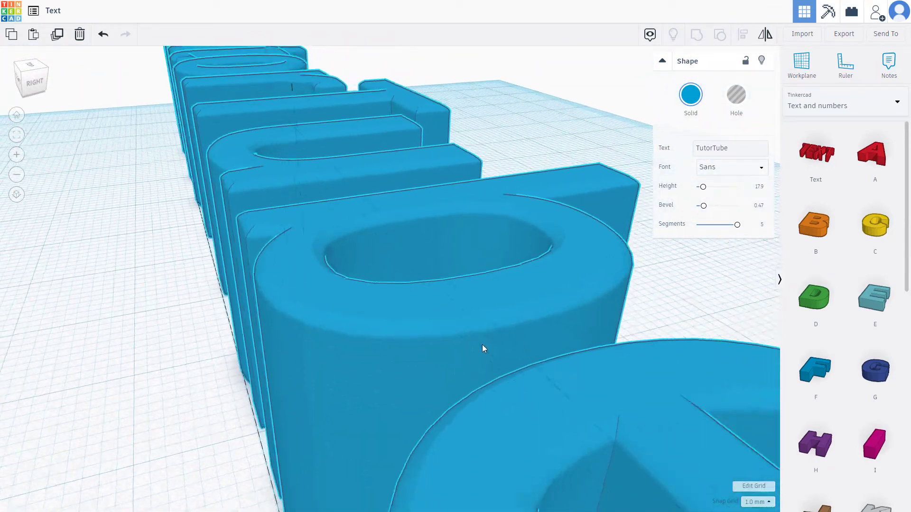
pyautogui.moveTo(482, 349)
pyautogui.mouseDown(button='right')
pyautogui.moveTo(520, 333)
pyautogui.moveTo(723, 346)
pyautogui.moveTo(603, 348)
pyautogui.moveTo(494, 308)
pyautogui.moveTo(519, 303)
pyautogui.moveTo(516, 325)
pyautogui.moveTo(426, 357)
pyautogui.moveTo(484, 346)
pyautogui.moveTo(560, 394)
pyautogui.moveTo(479, 383)
pyautogui.mouseUp(button='right')
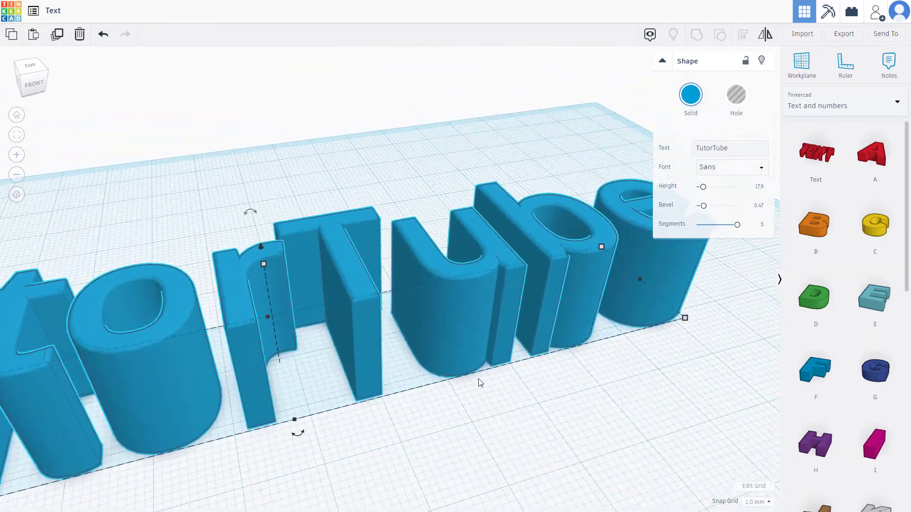
# Deselect the finished text and orbit to a straight front view of the model
pyautogui.click(595, 397)
pyautogui.scroll(-3, 594, 396)
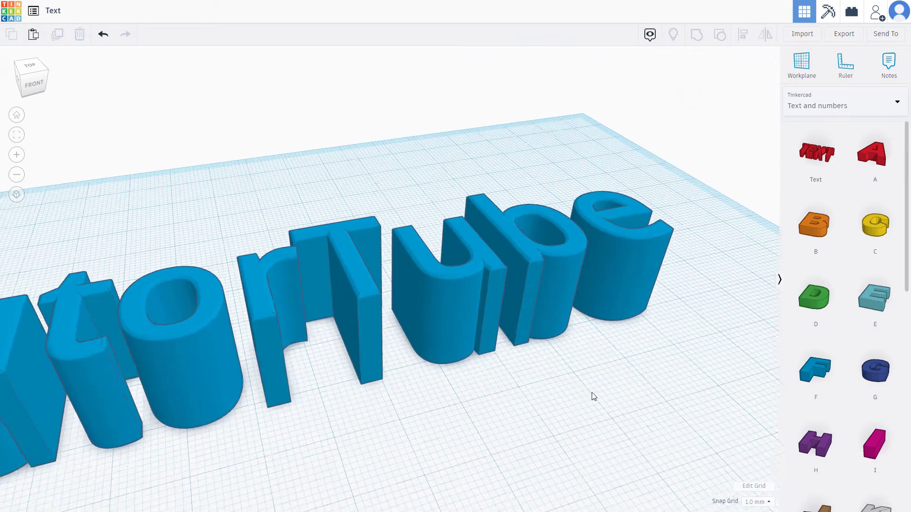
pyautogui.scroll(-3, 594, 397)
pyautogui.scroll(-3, 591, 391)
pyautogui.scroll(-2, 541, 393)
pyautogui.moveTo(515, 394)
pyautogui.mouseDown(button='right')
pyautogui.moveTo(477, 372)
pyautogui.moveTo(575, 384)
pyautogui.mouseUp(button='right')
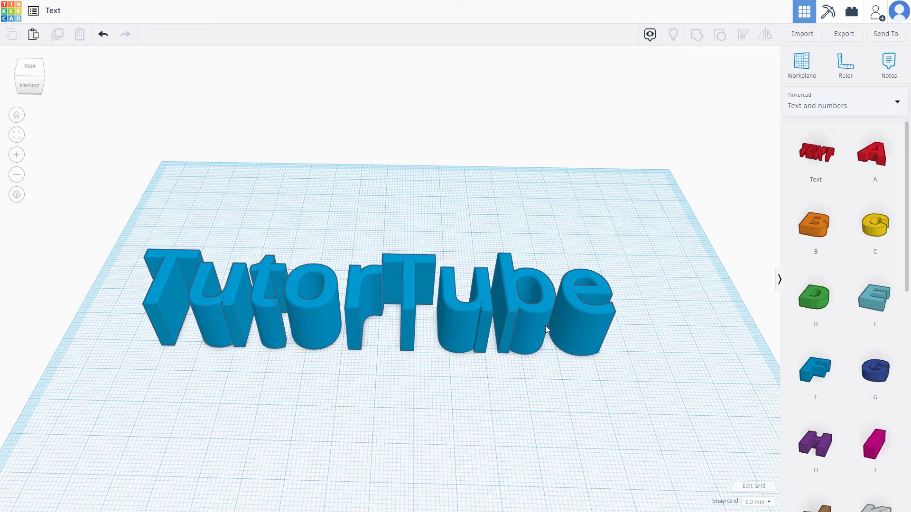